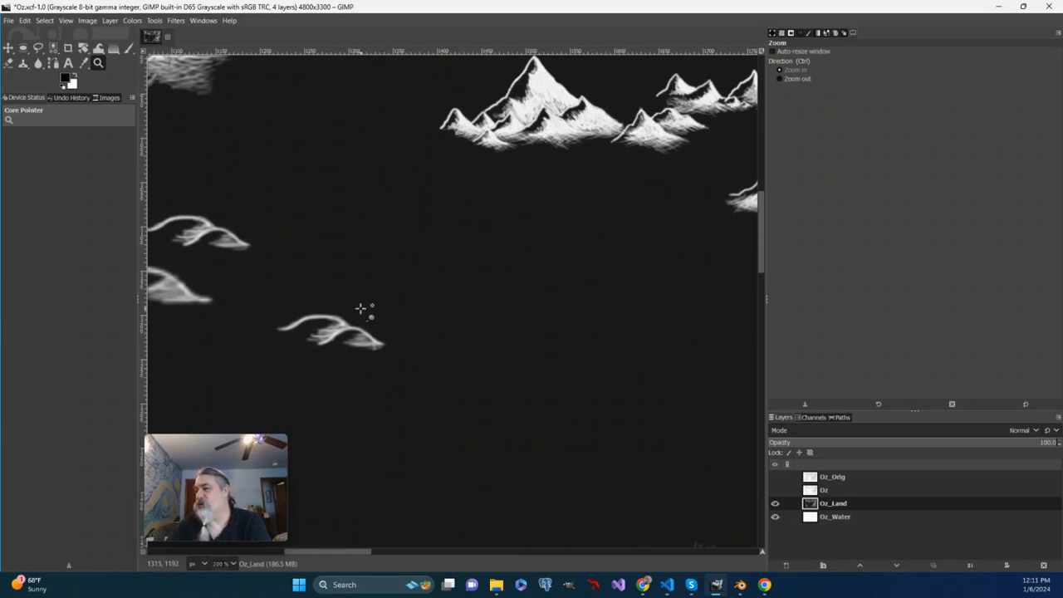
Step: Make a feathered elliptical selection about 81 × 62 px on the empty land just above the isolated hill
{"action": "left_click", "coordinate": [362, 310]}
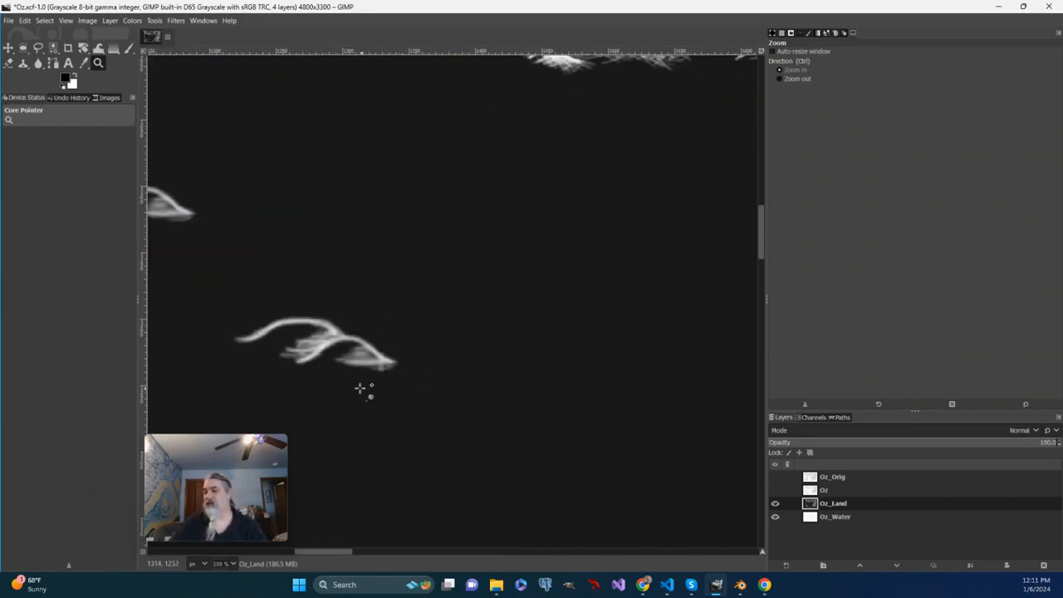
{"action": "left_click_drag", "start_coordinate": [394, 357], "coordinate": [361, 387]}
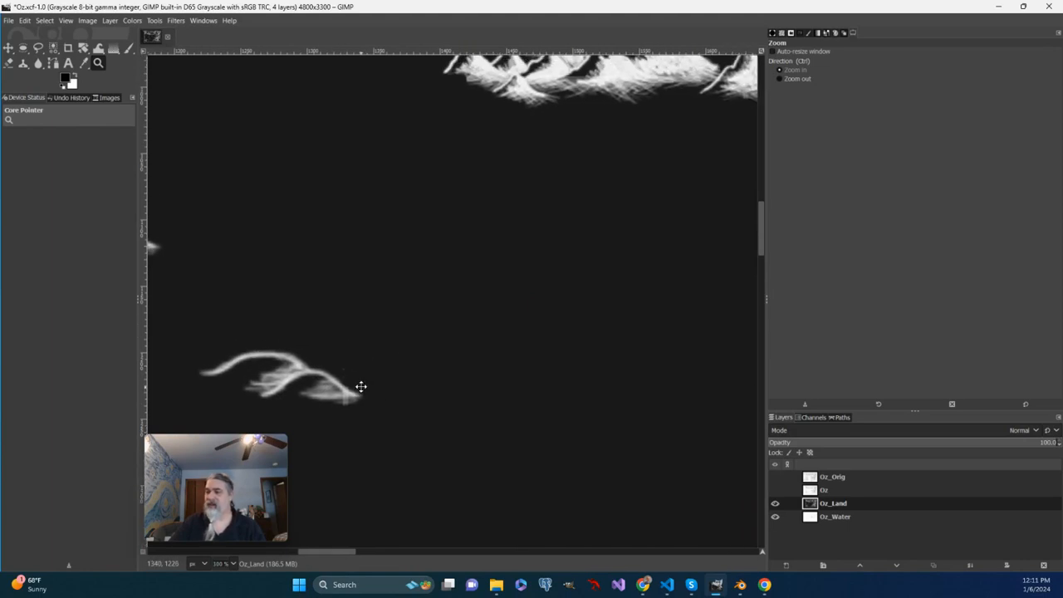
{"action": "left_click", "coordinate": [24, 51]}
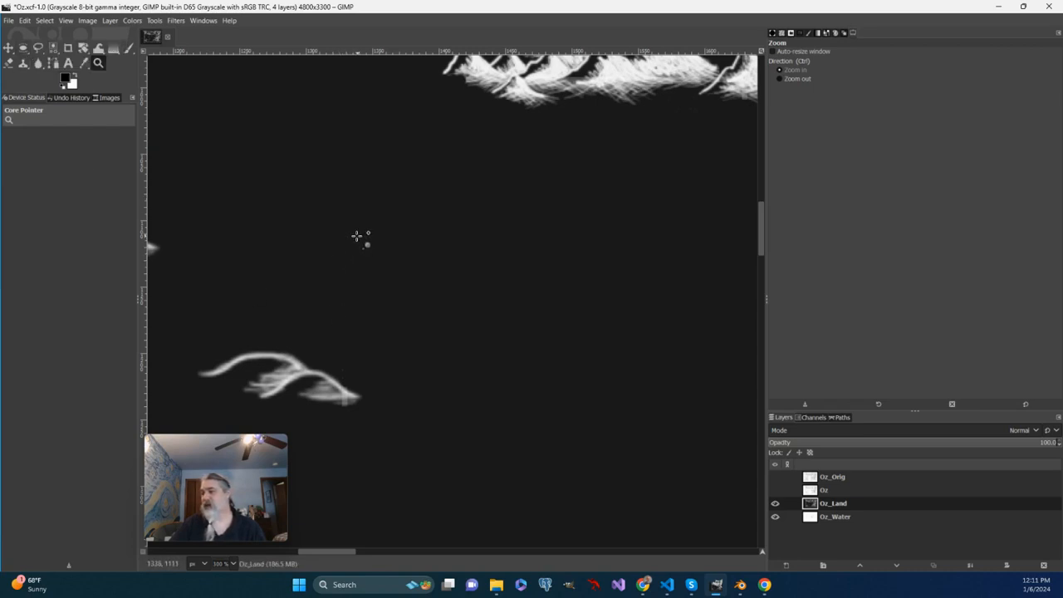
{"action": "left_click_drag", "start_coordinate": [358, 236], "coordinate": [391, 273]}
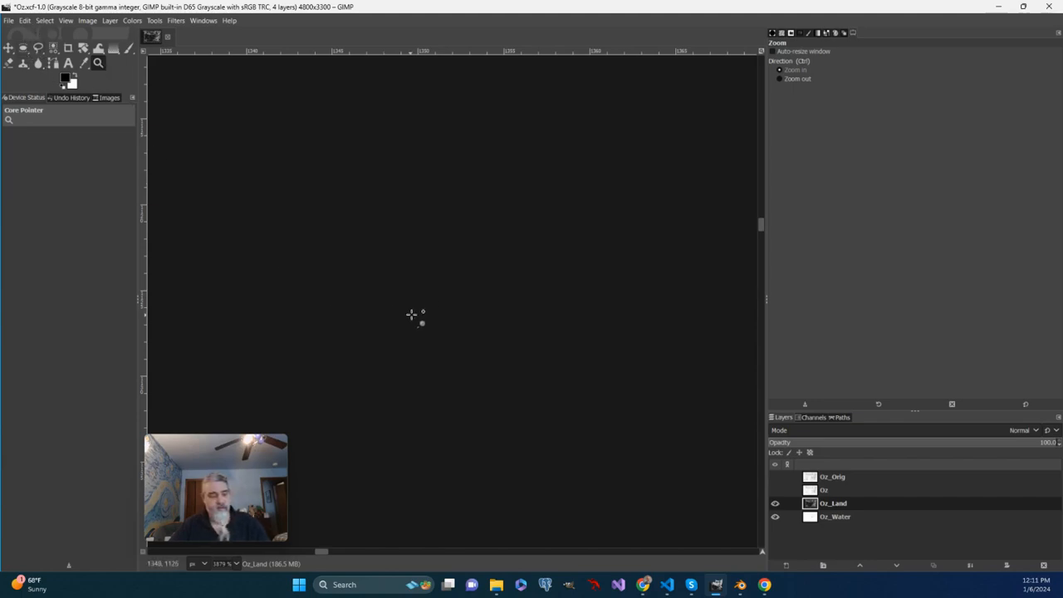
{"action": "key", "text": "ctrl"}
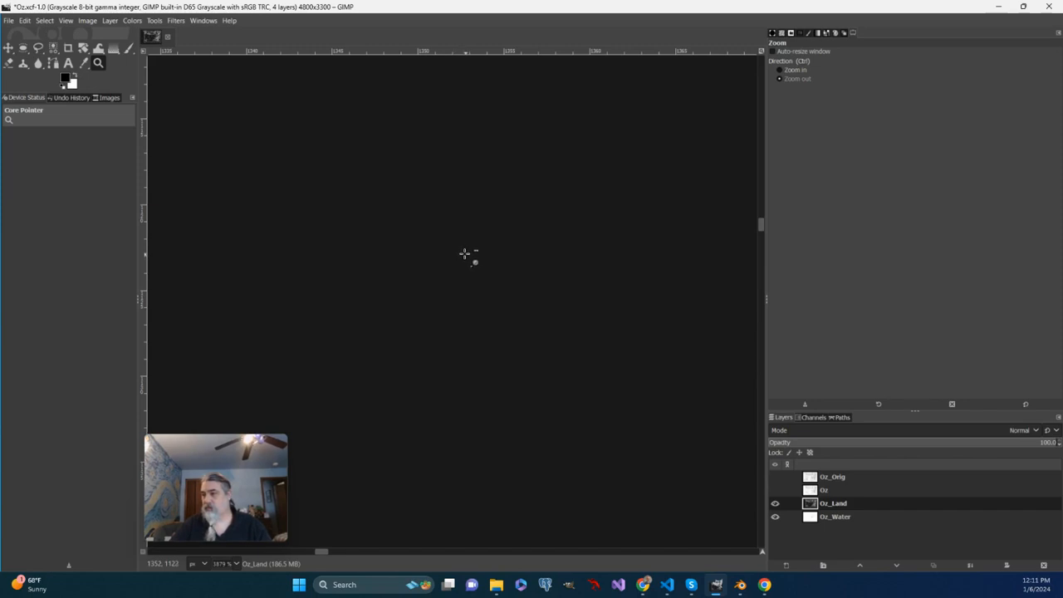
{"action": "left_click", "coordinate": [464, 254], "text": "ctrl"}
{"action": "left_click", "coordinate": [464, 254], "text": "ctrl"}
{"action": "left_click", "coordinate": [465, 254], "text": "ctrl"}
{"action": "left_click", "coordinate": [466, 253], "text": "ctrl"}
{"action": "left_click", "coordinate": [466, 253], "text": "ctrl"}
{"action": "left_click", "coordinate": [466, 253], "text": "ctrl"}
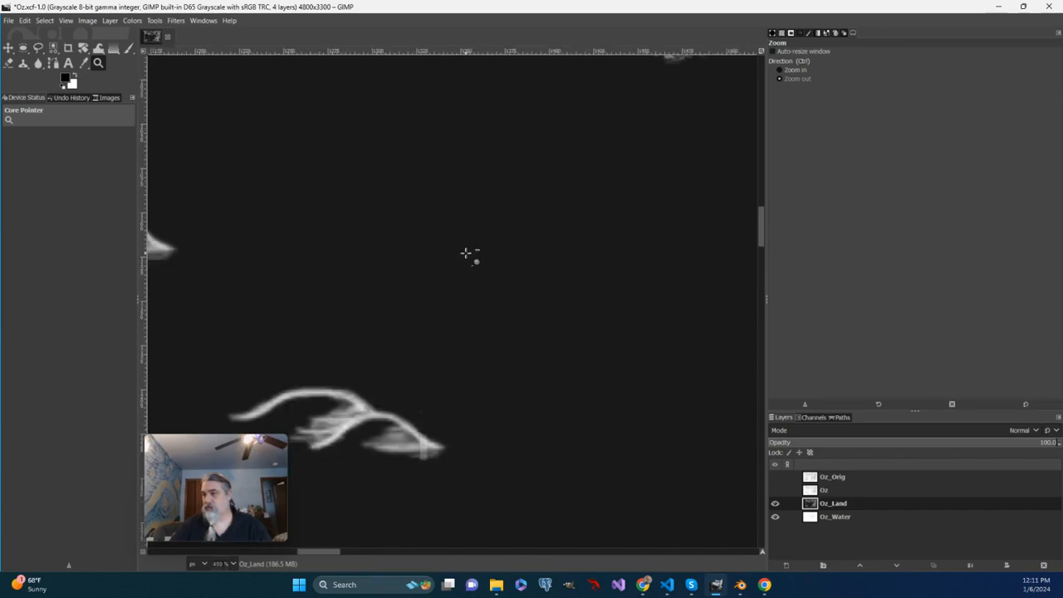
{"action": "left_click", "coordinate": [24, 49]}
{"action": "left_click_drag", "start_coordinate": [356, 257], "coordinate": [496, 370]}
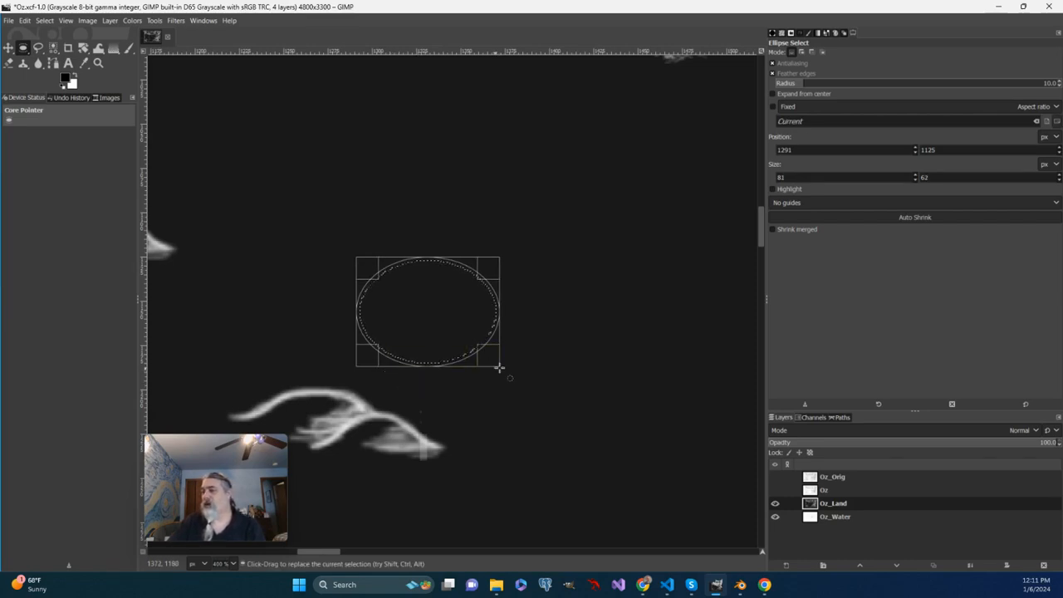
Step: Try to fill the elliptical selection with a Shaped (spherical) gradient running from black at its centre to white at its edge
{"action": "left_click", "coordinate": [113, 48]}
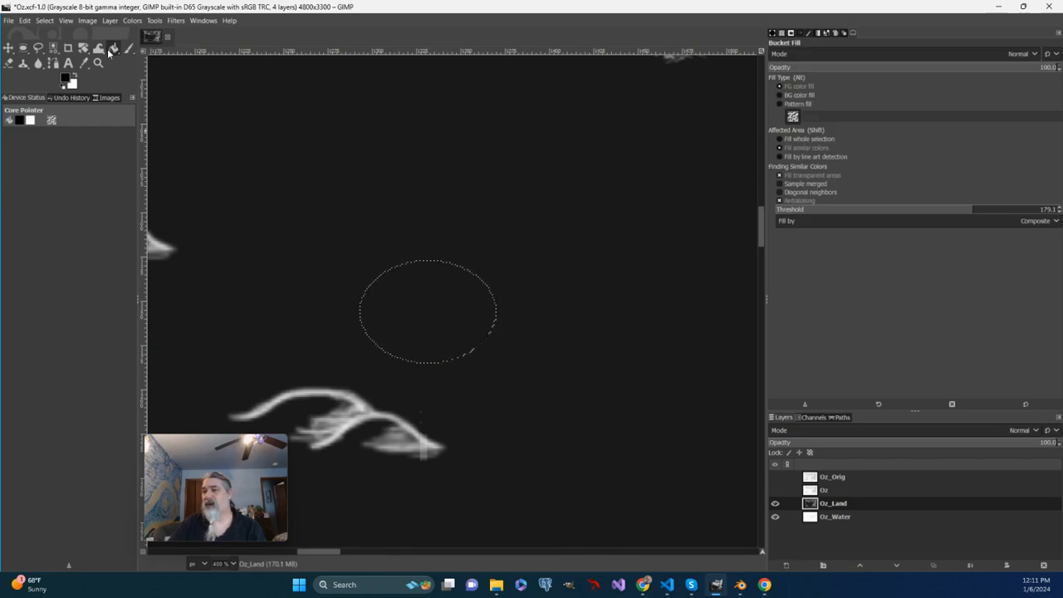
{"action": "left_click", "coordinate": [115, 50]}
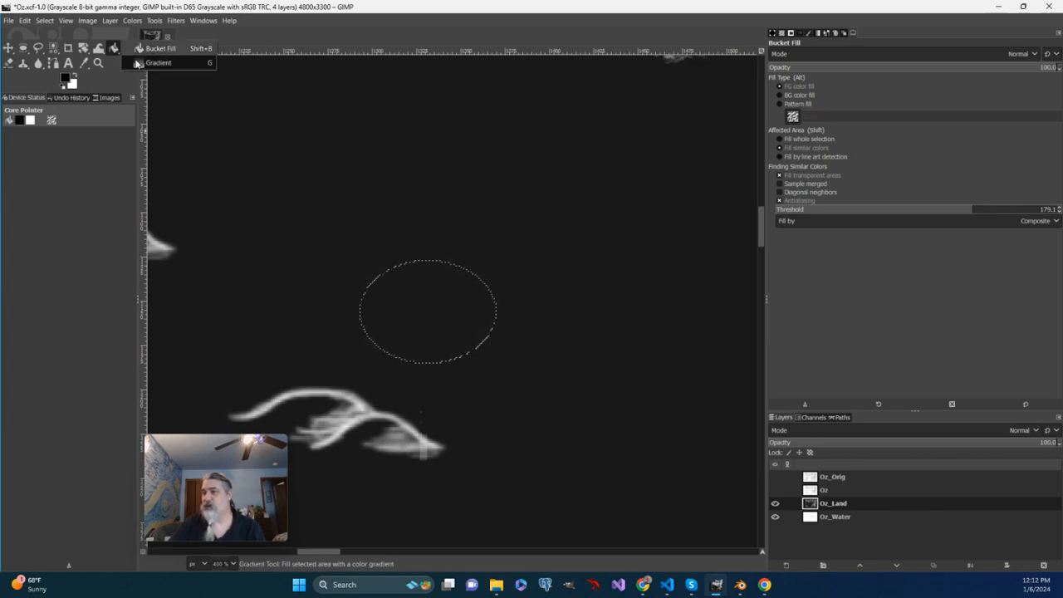
{"action": "left_click", "coordinate": [137, 63]}
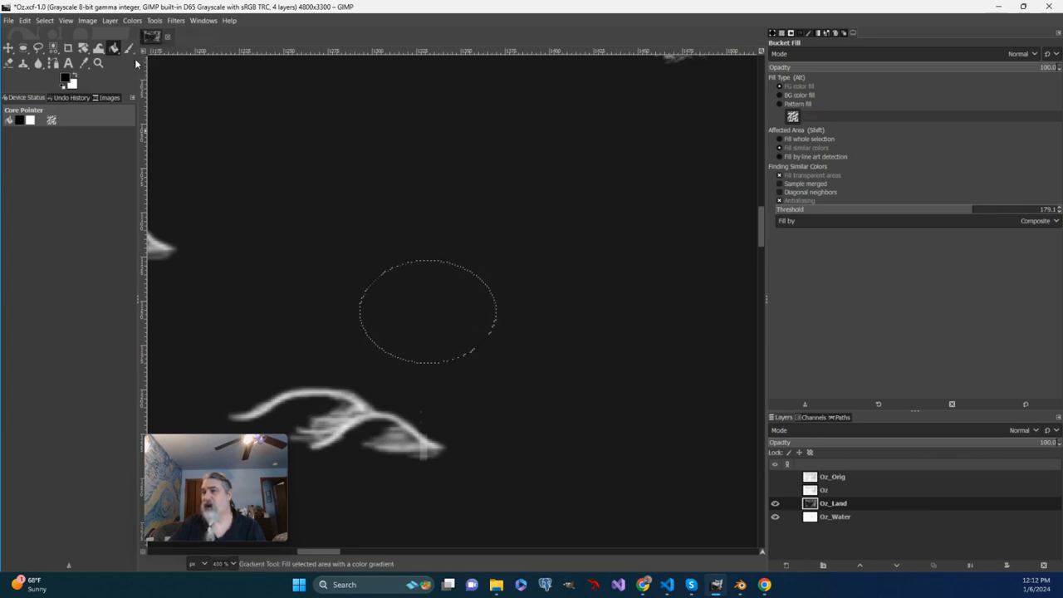
{"action": "left_click", "coordinate": [156, 21]}
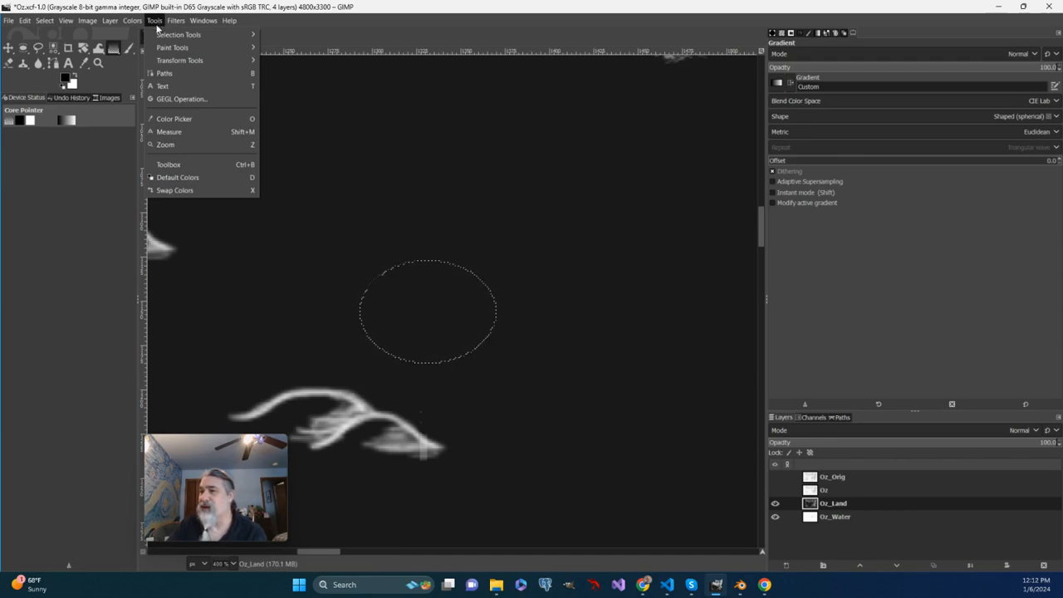
{"action": "mouse_move", "coordinate": [167, 48]}
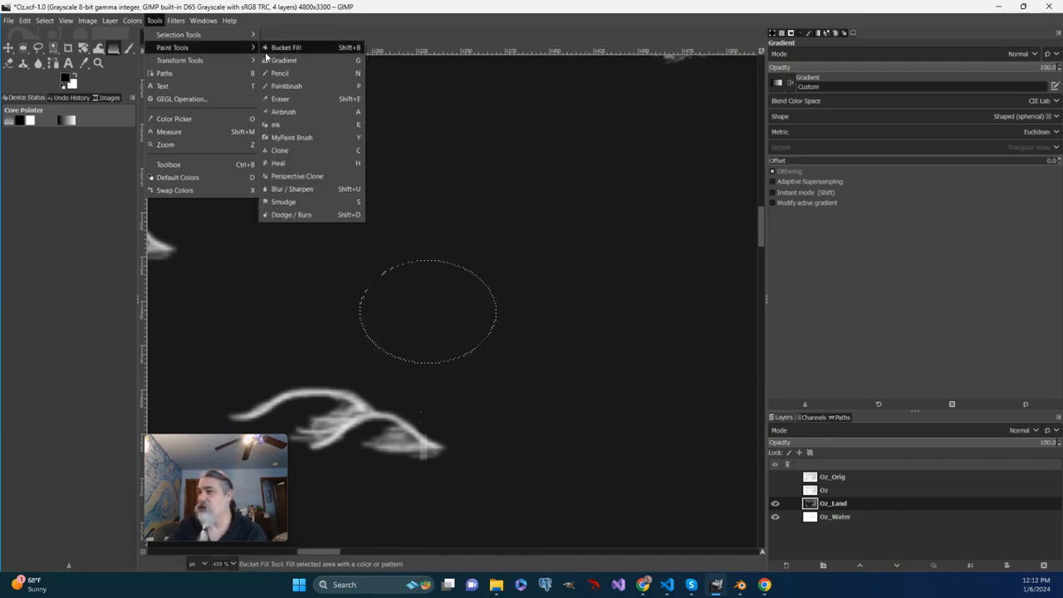
{"action": "left_click", "coordinate": [477, 9]}
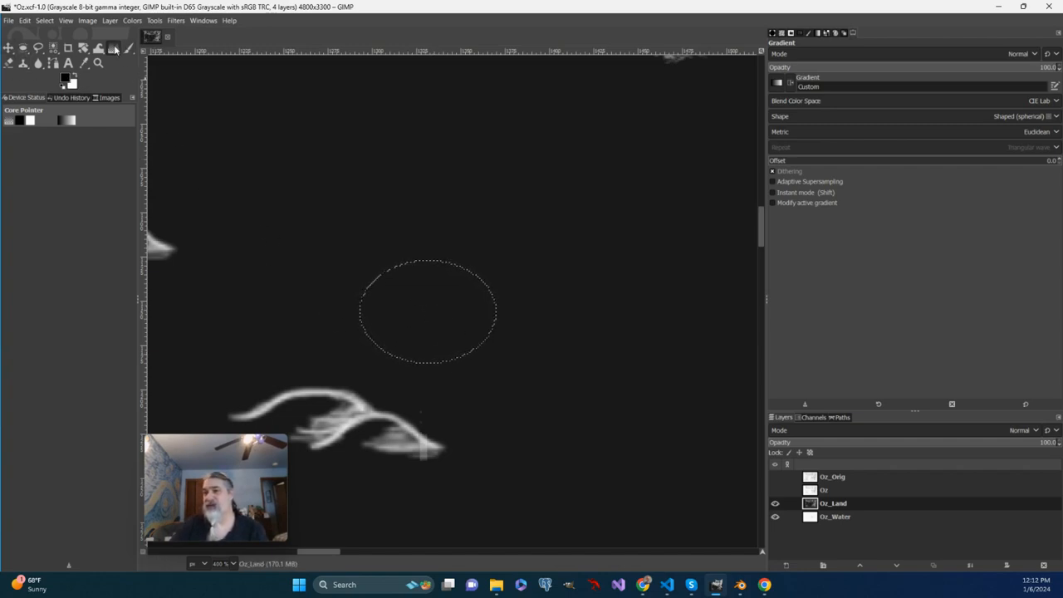
{"action": "left_click_drag", "start_coordinate": [422, 314], "coordinate": [483, 311]}
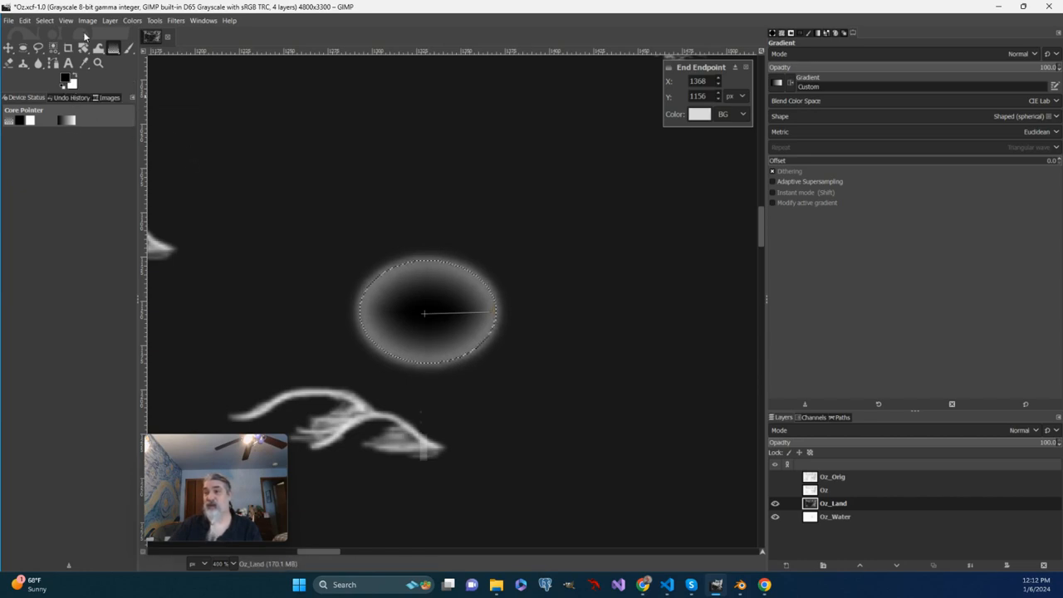
{"action": "left_click", "coordinate": [44, 20]}
{"action": "left_click", "coordinate": [56, 41]}
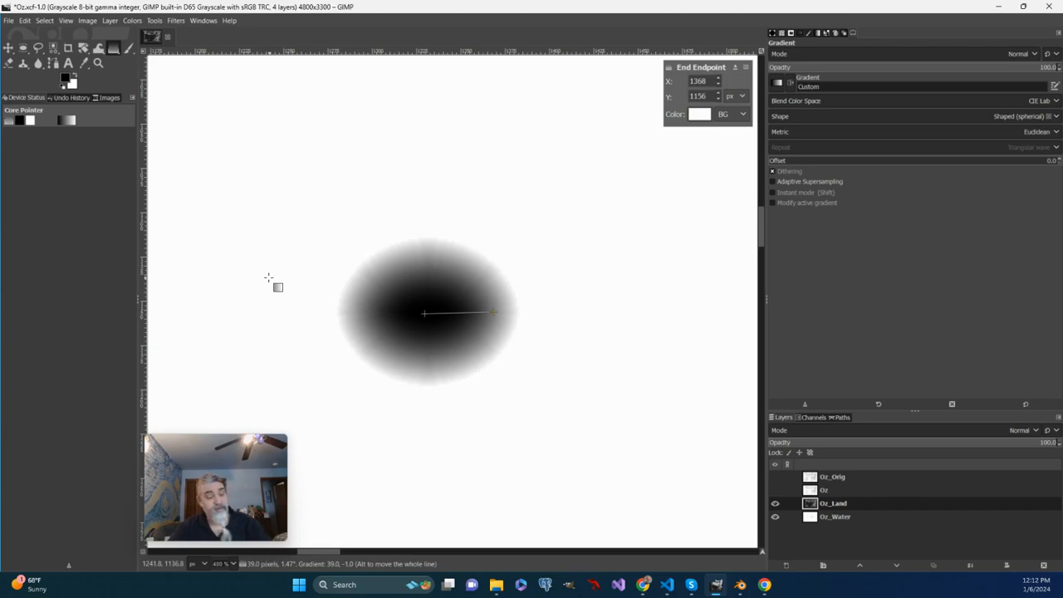
{"action": "key", "text": "Escape"}
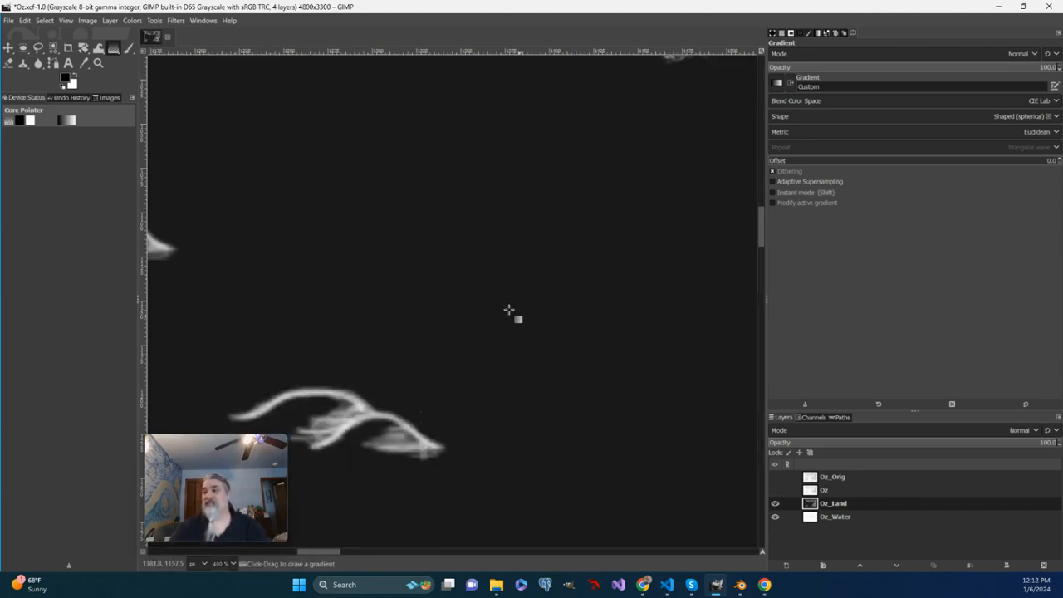
{"action": "left_click", "coordinate": [8, 49]}
{"action": "left_click", "coordinate": [43, 21]}
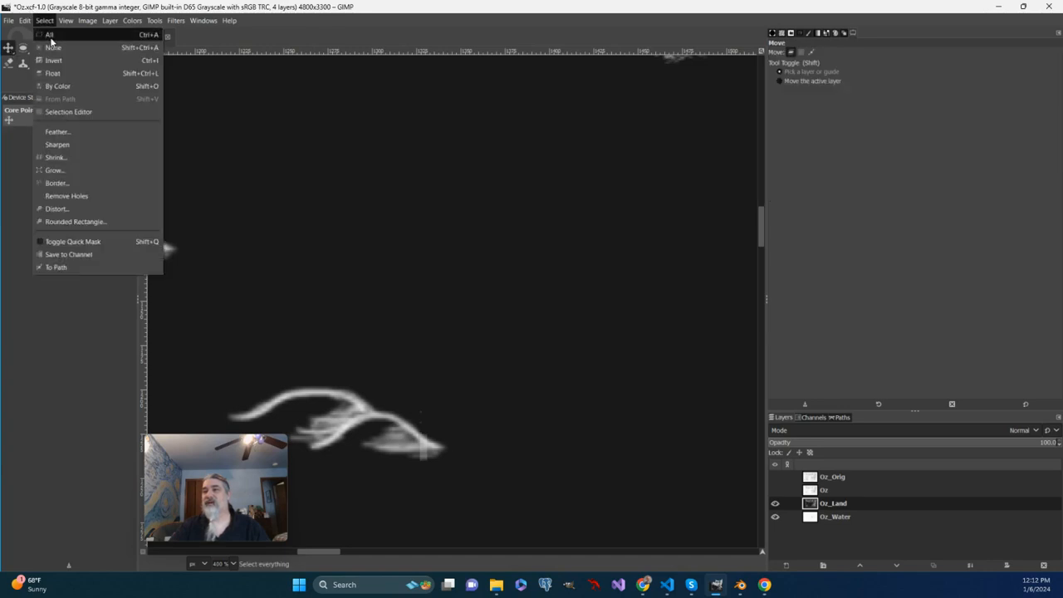
{"action": "left_click", "coordinate": [52, 133]}
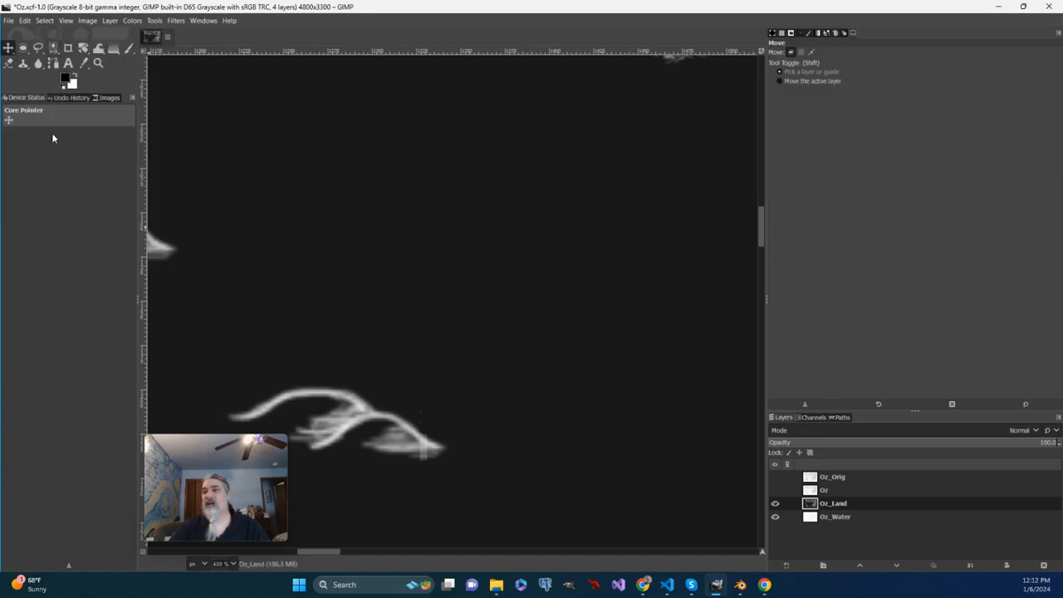
Step: Sample the dark grey of the land as both the background and the foreground color
{"action": "left_click", "coordinate": [84, 62]}
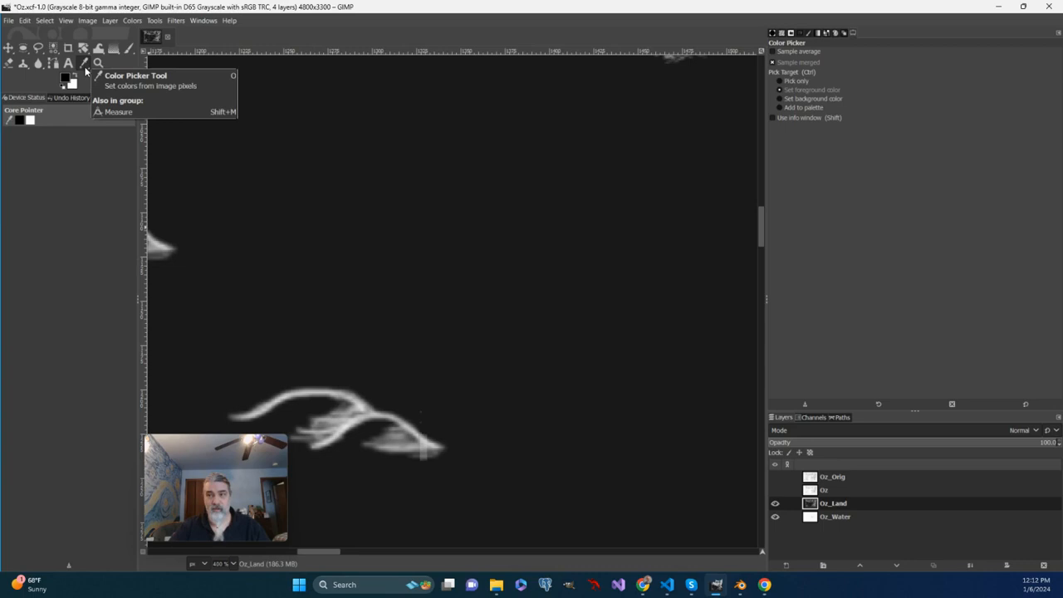
{"action": "left_click", "coordinate": [378, 216]}
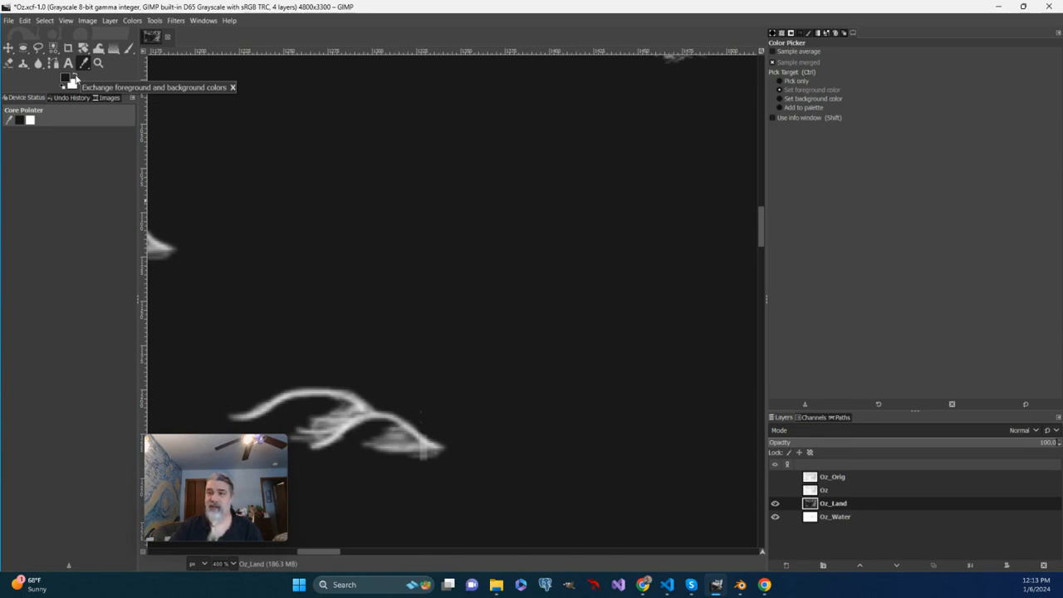
{"action": "left_click", "coordinate": [73, 79]}
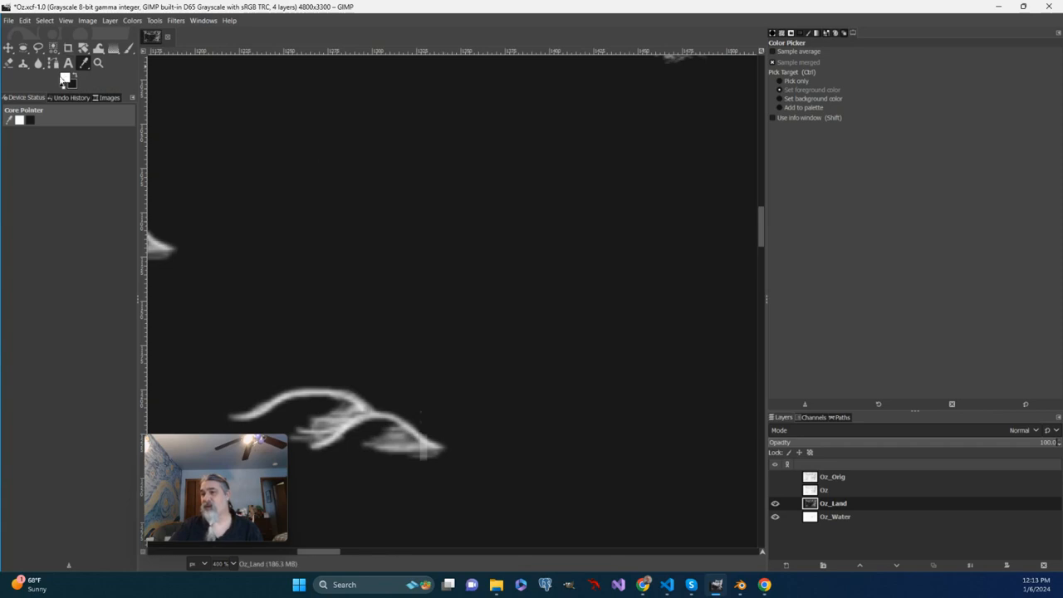
{"action": "left_click", "coordinate": [518, 214]}
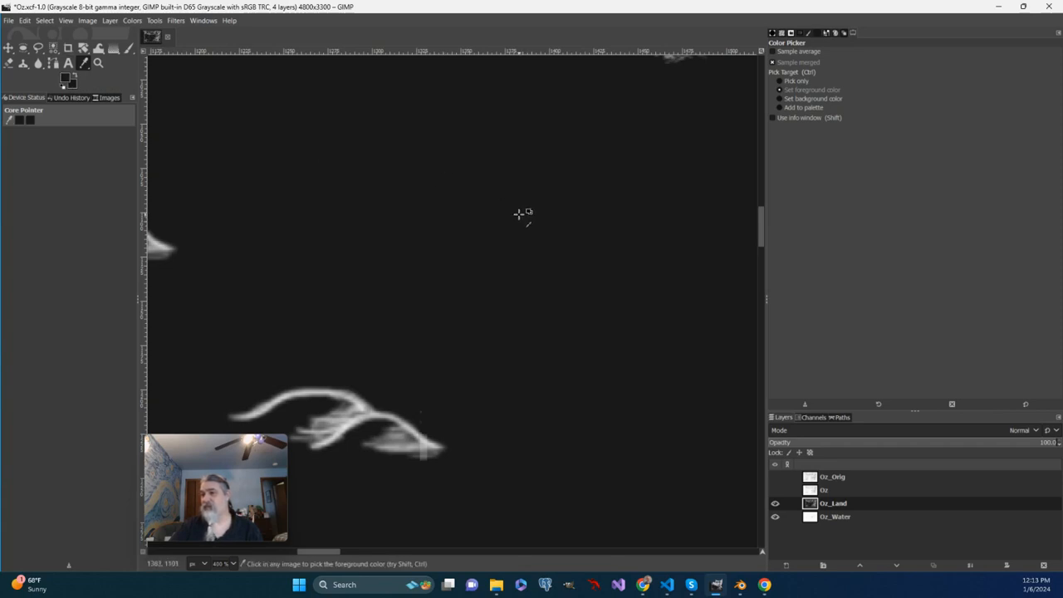
Step: Lighten the foreground color to a dark grey of about 22% in the red, green and blue channels
{"action": "left_click", "coordinate": [64, 80]}
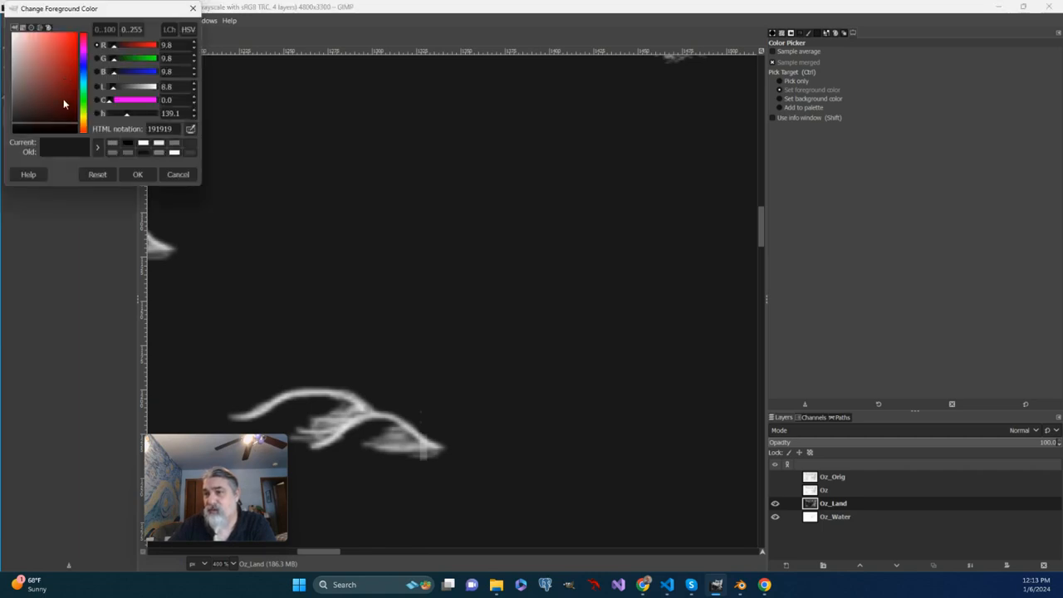
{"action": "left_click", "coordinate": [14, 116]}
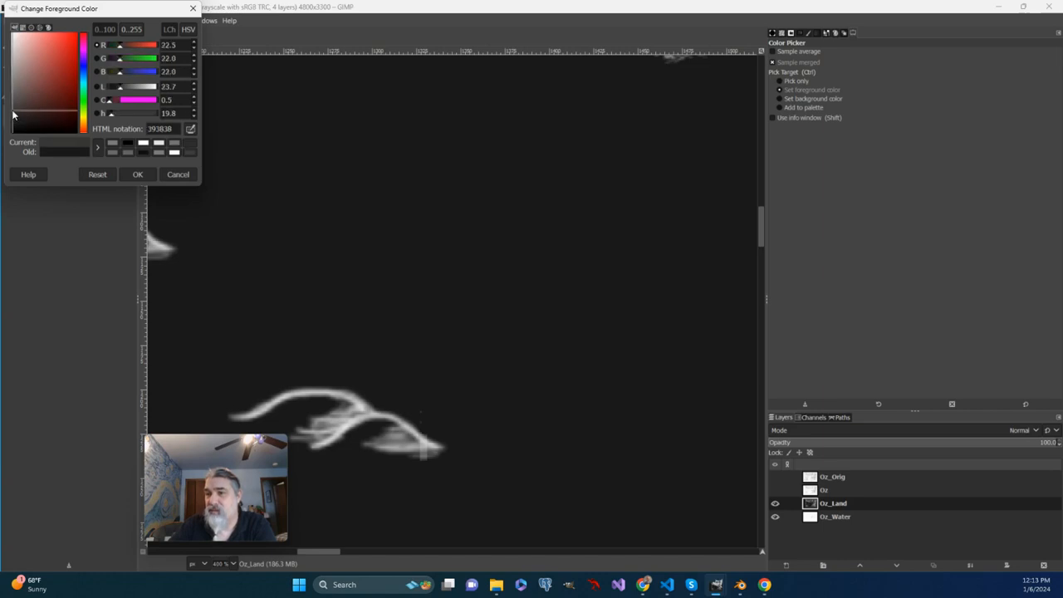
{"action": "left_click", "coordinate": [134, 174]}
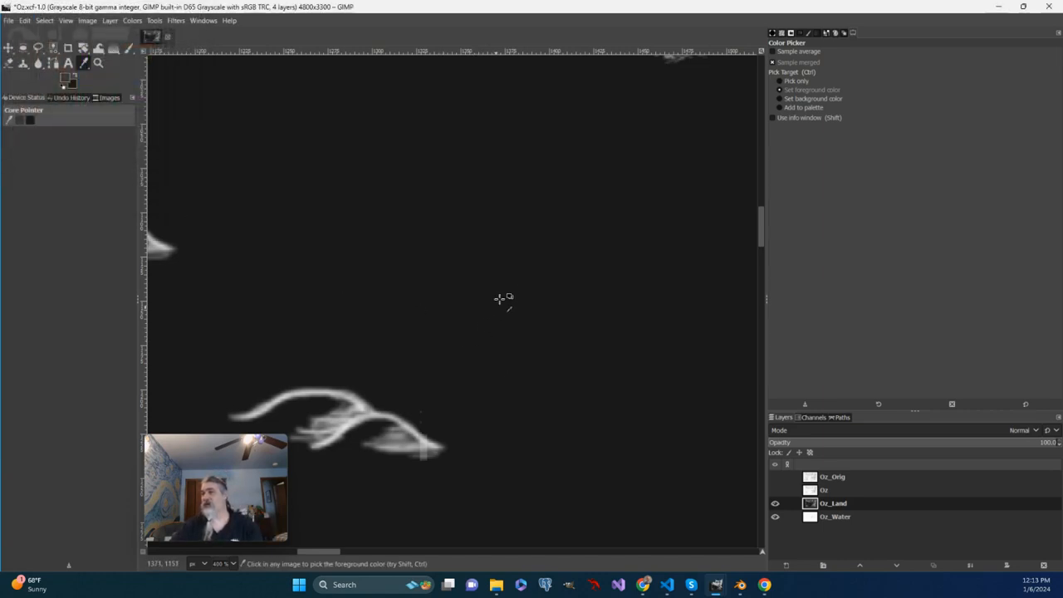
Step: Make a feathered elliptical selection about 87 × 67 px on the empty land above the isolated hill
{"action": "left_click", "coordinate": [112, 49]}
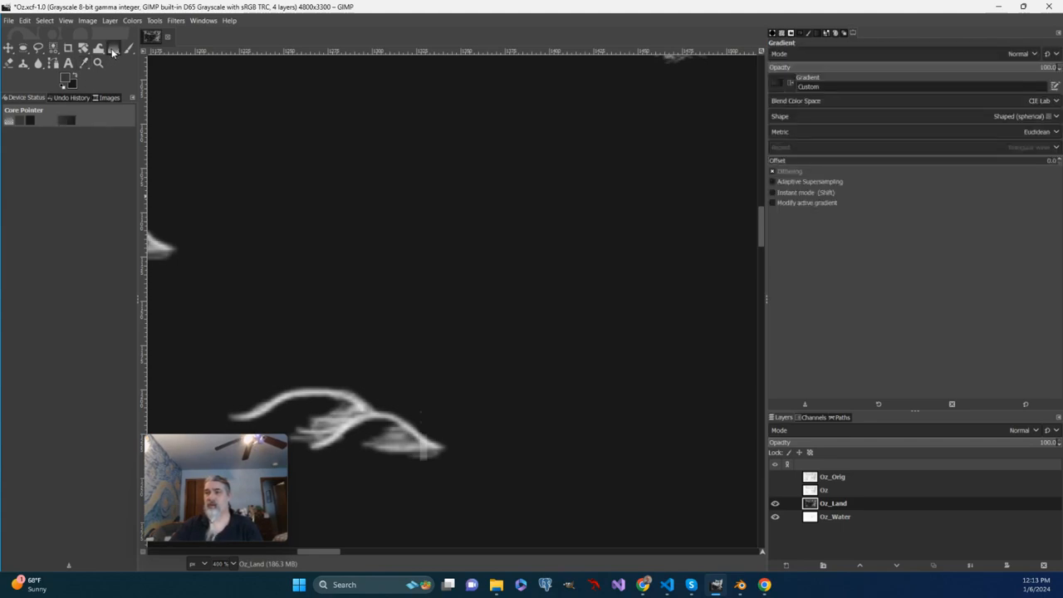
{"action": "left_click", "coordinate": [23, 49]}
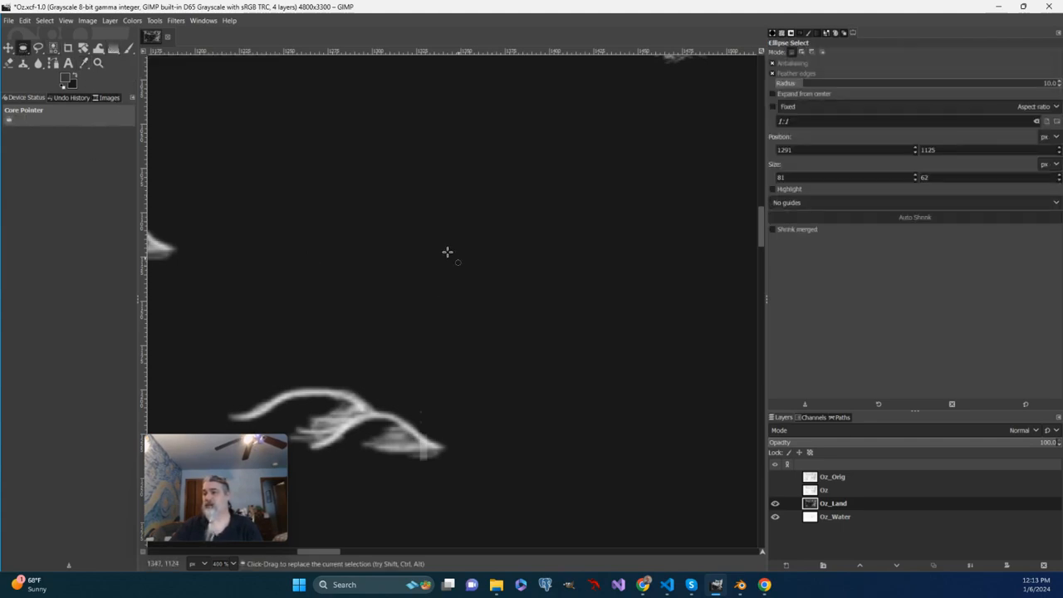
{"action": "left_click_drag", "start_coordinate": [369, 223], "coordinate": [523, 342]}
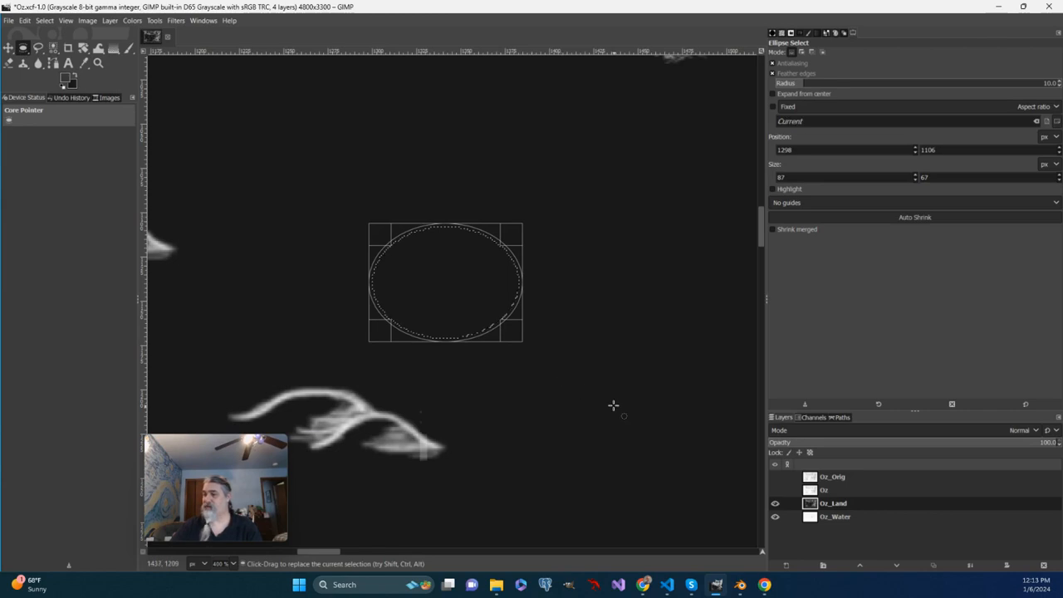
{"action": "left_click", "coordinate": [373, 241]}
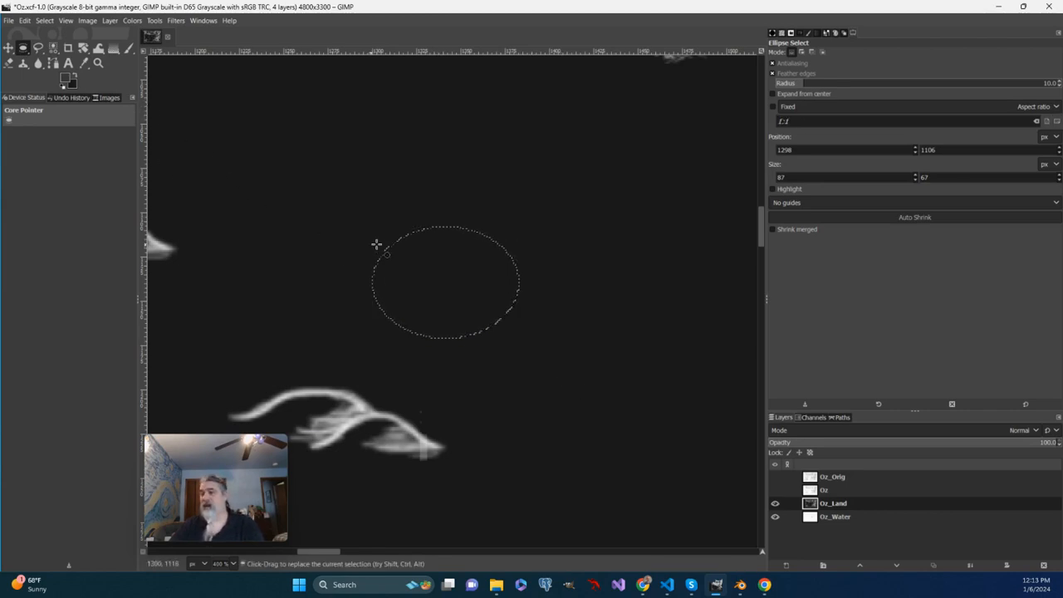
Step: Fill the ellipse with a centre-to-edge Shaped (spherical) gradient, its midpoint at about 26.5, and select the whole image
{"action": "left_click", "coordinate": [113, 49]}
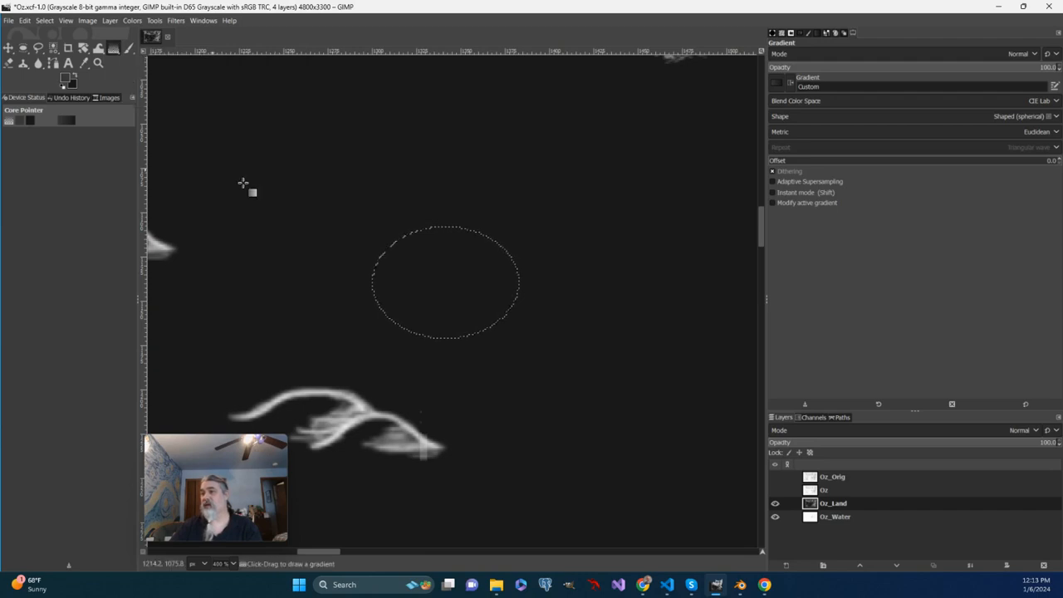
{"action": "left_click_drag", "start_coordinate": [436, 282], "coordinate": [518, 283]}
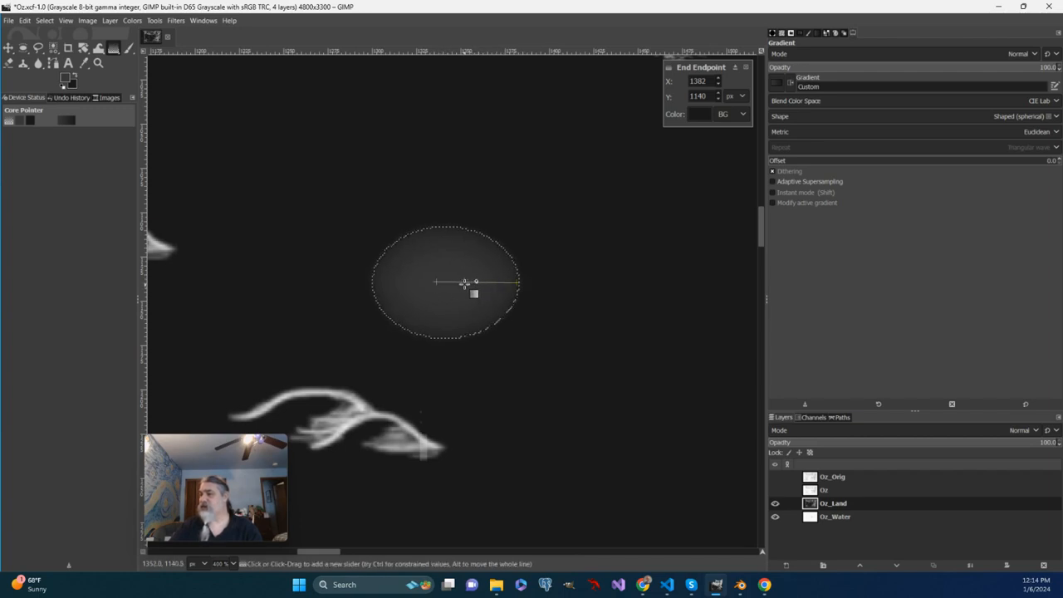
{"action": "left_click", "coordinate": [478, 282]}
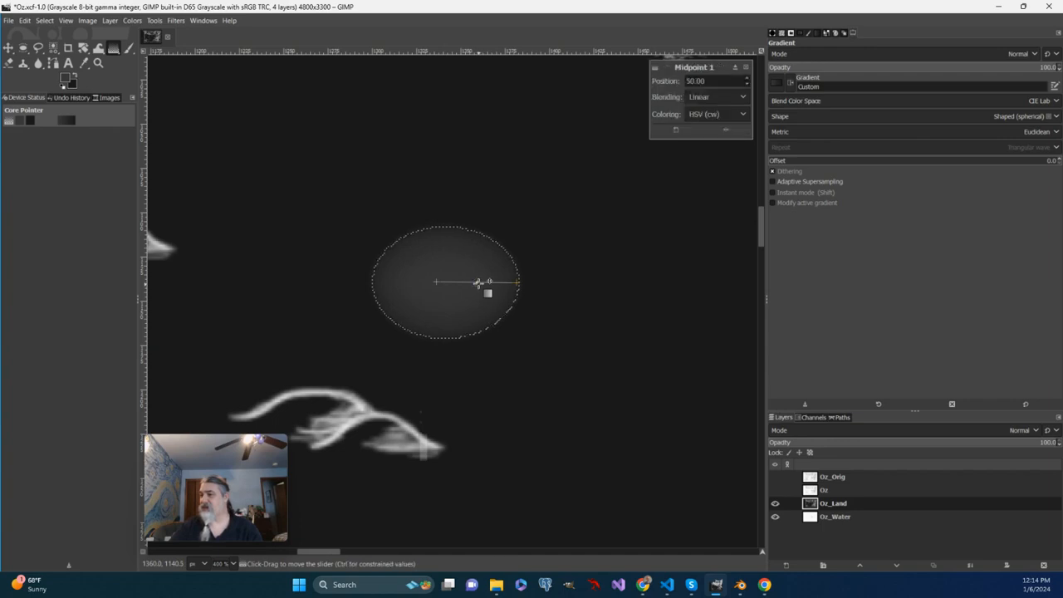
{"action": "left_click_drag", "start_coordinate": [478, 283], "coordinate": [458, 282]}
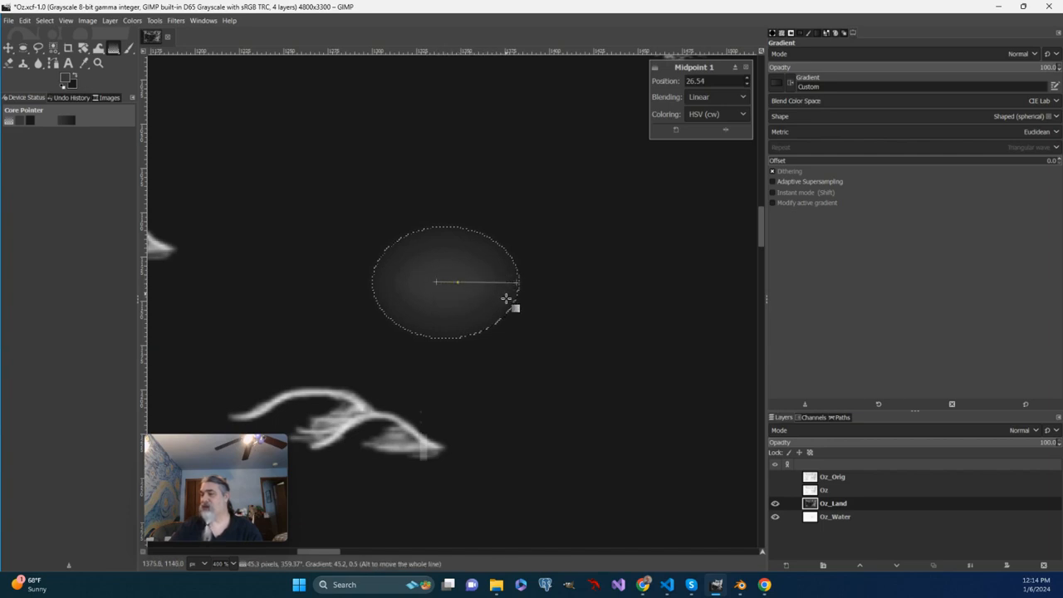
{"action": "key", "text": "Return"}
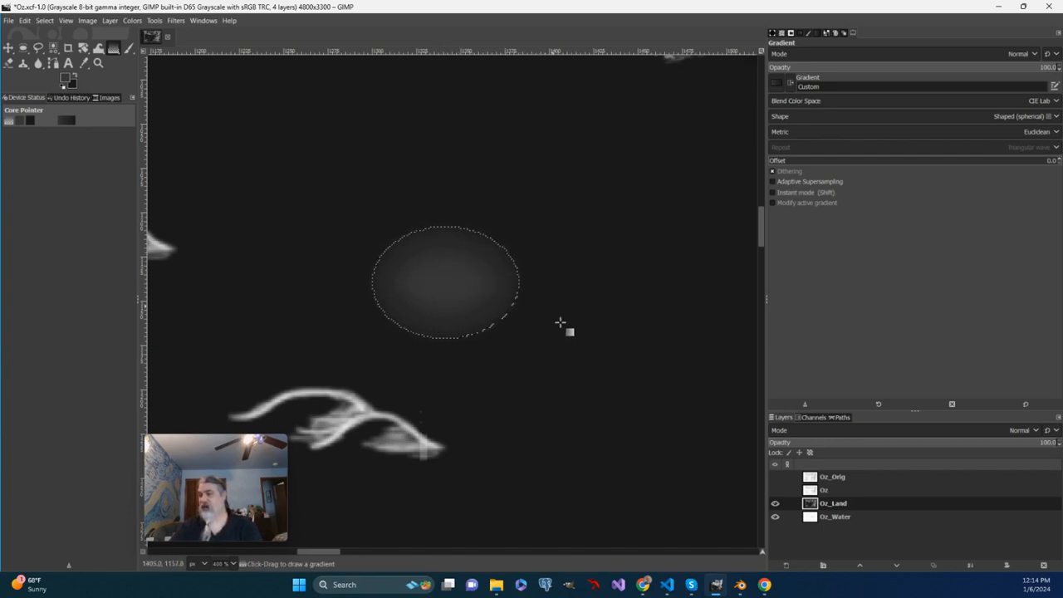
{"action": "left_click", "coordinate": [42, 21]}
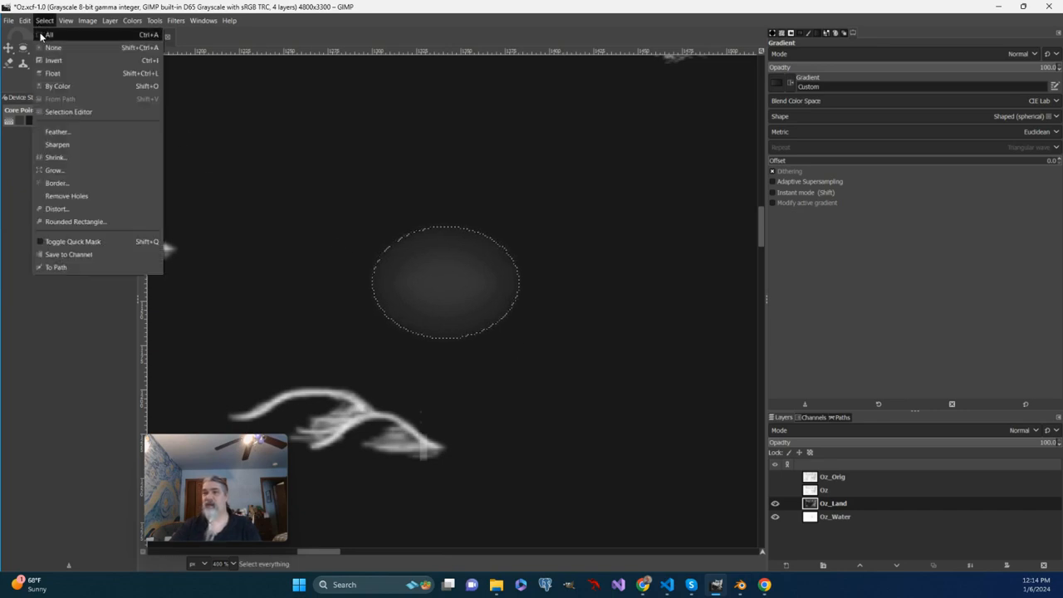
{"action": "left_click", "coordinate": [40, 34]}
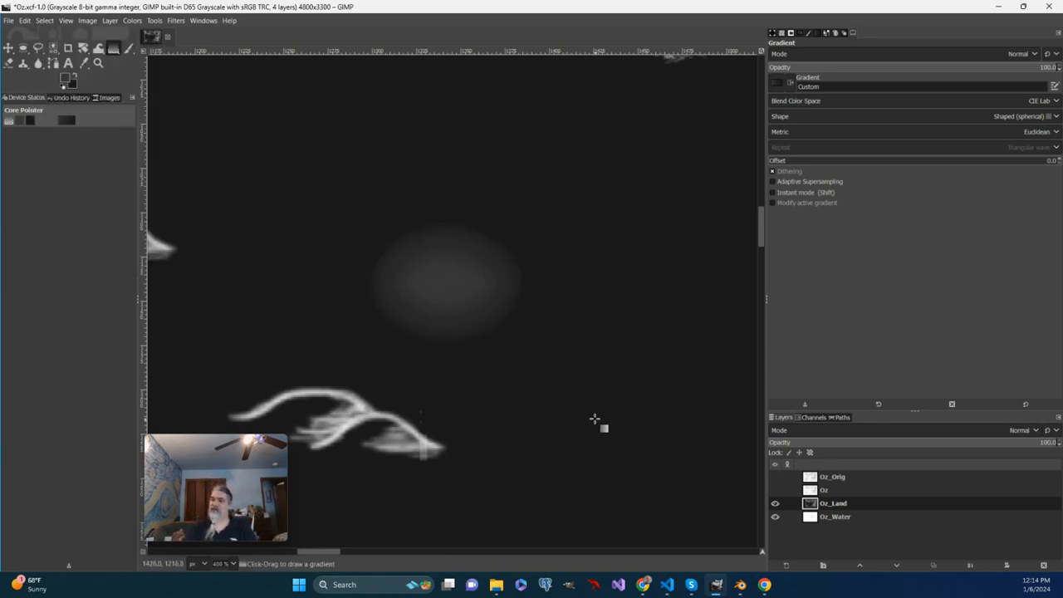